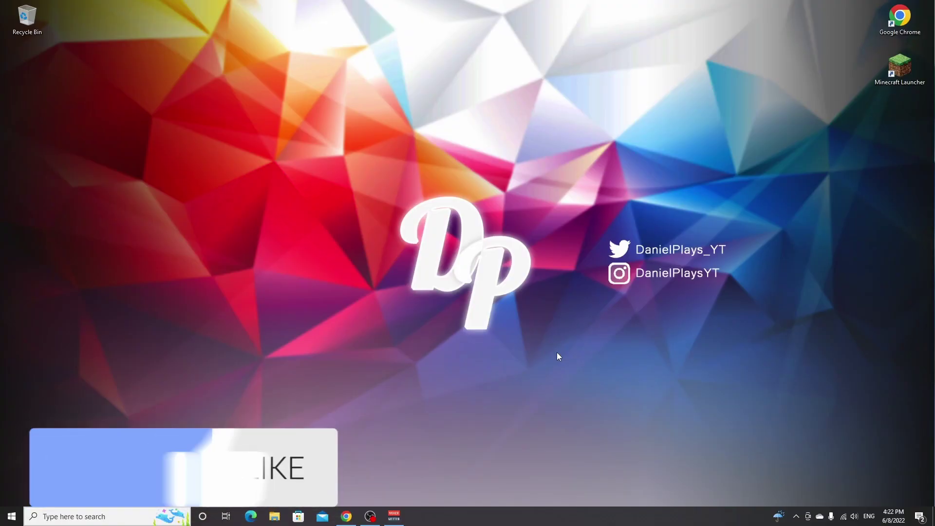
Run the latest release 1.19 once from the Minecraft Launcher and quit the game from its title screen
double_click(892, 80)
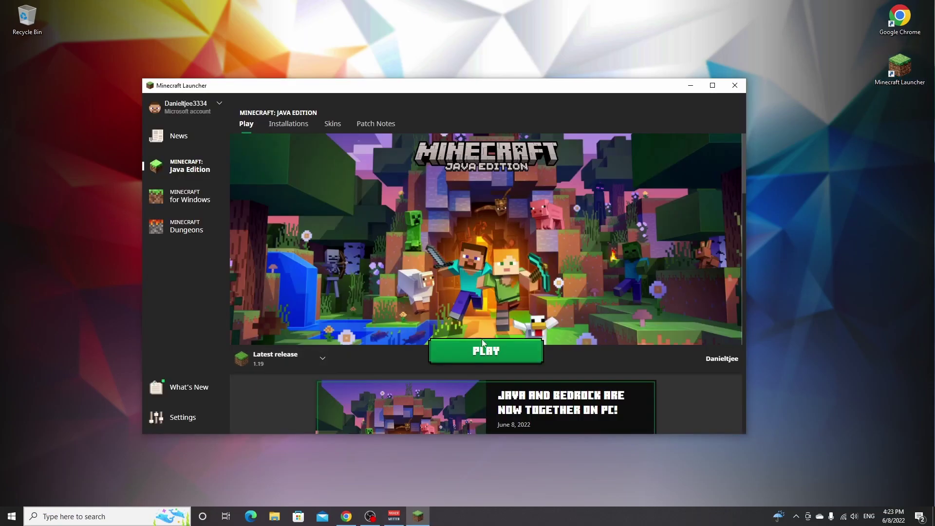
left_click(484, 347)
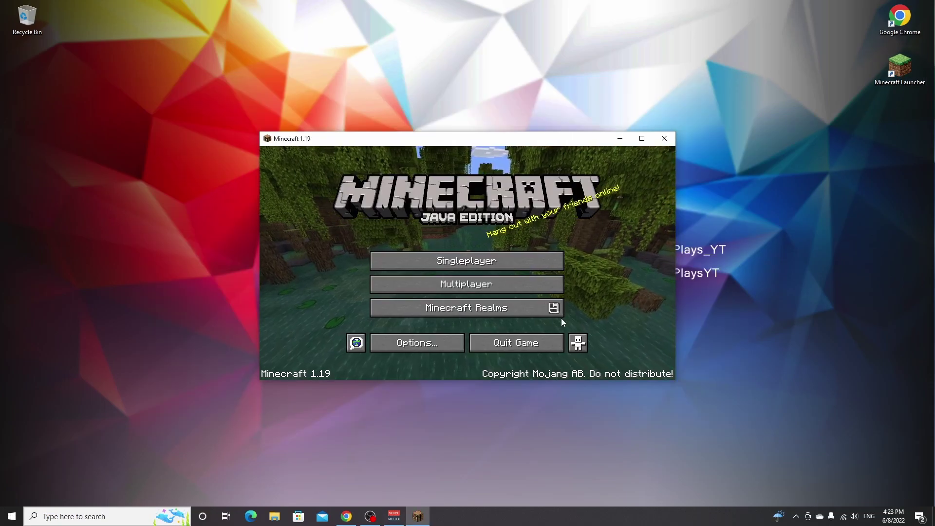
left_click(527, 341)
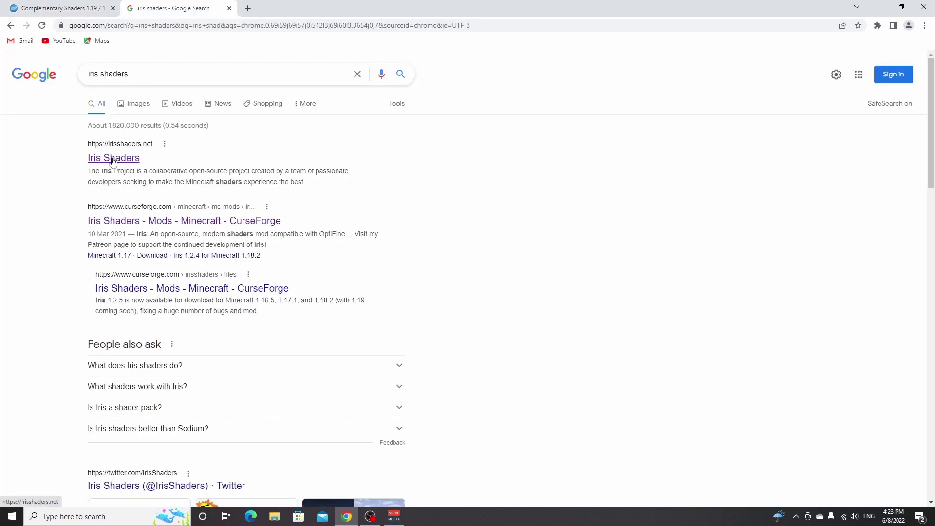
Open the Iris Shaders website from the search results and download the universal JAR of the Iris installer
left_click(113, 158)
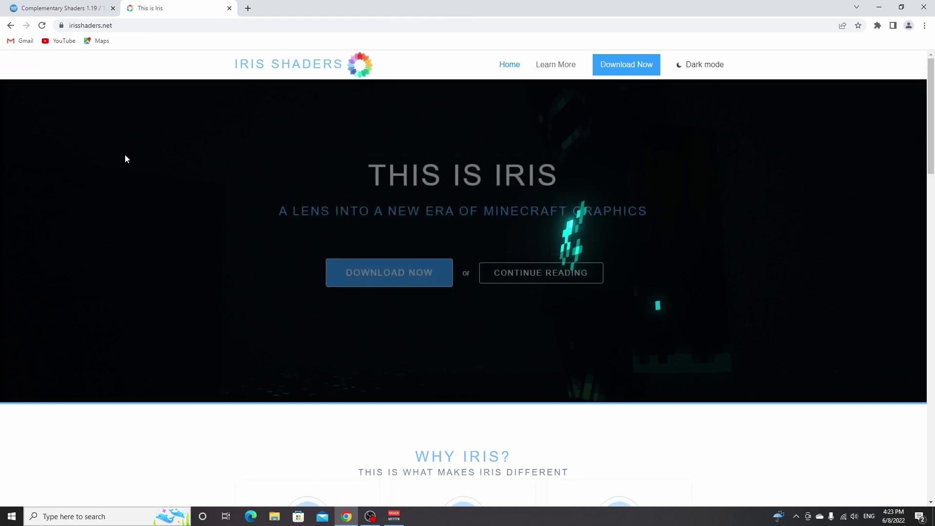
scroll(370, 125, "down", 1)
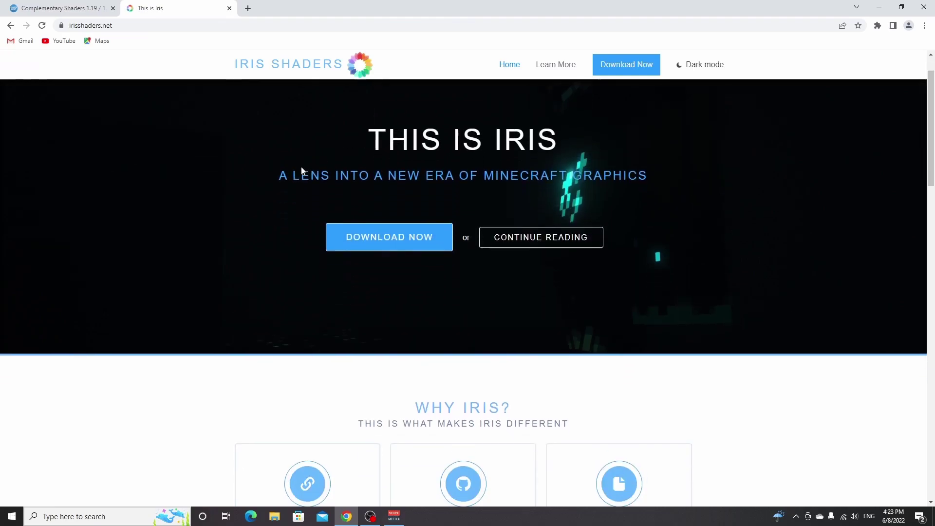
left_click(396, 238)
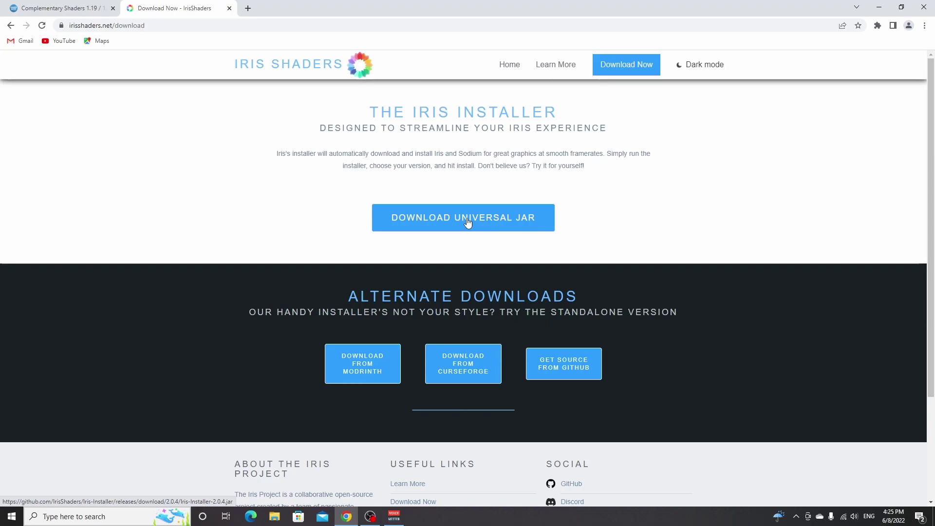
left_click(468, 223)
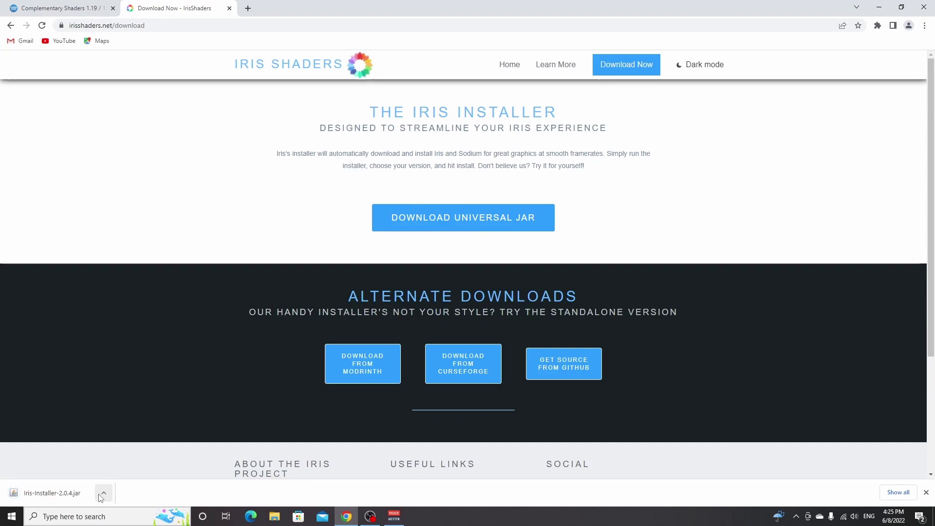
Run the downloaded Iris installer to install Iris & Sodium for game version 1.19, and close the downloads page
key("ctrl+j")
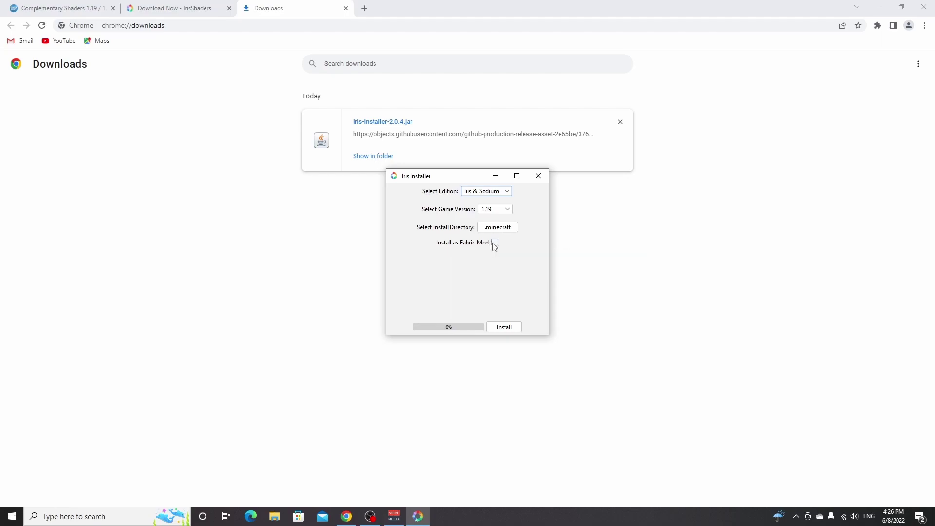
left_click(505, 328)
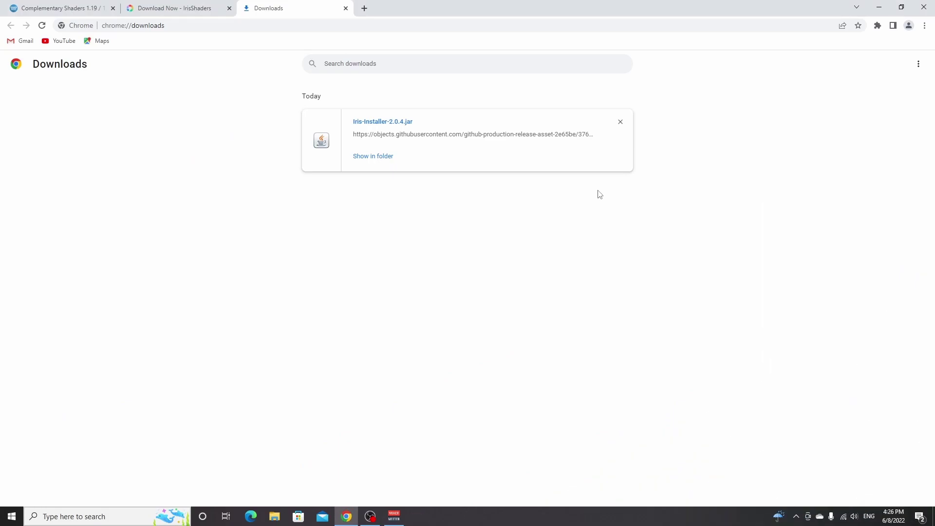
left_click(345, 8)
Follow the Complementary Shaders 1.19 download link on shaderpacks.net to the files page on CurseForge
left_click(59, 8)
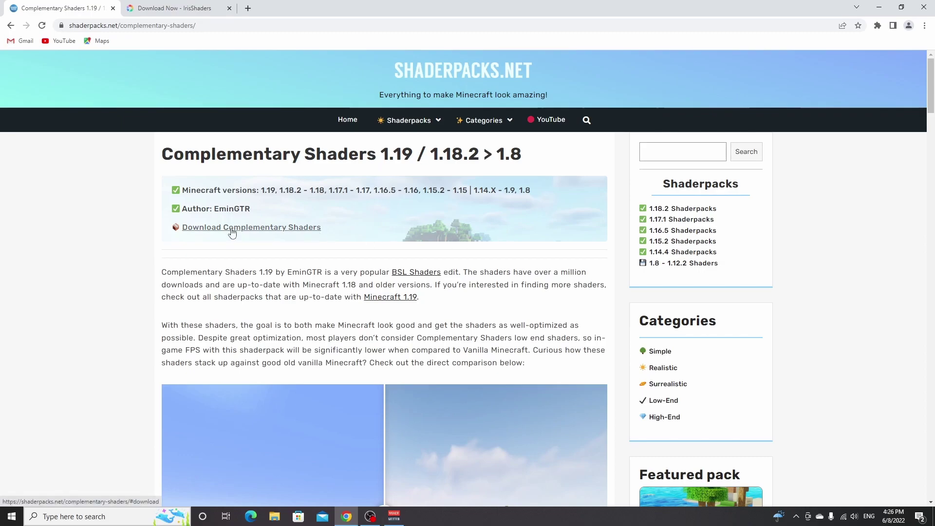
left_click(247, 227)
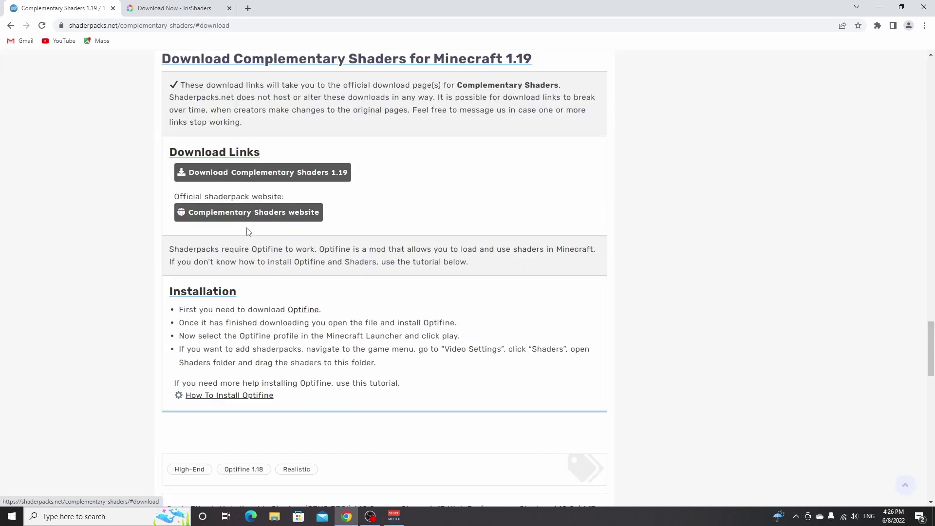
left_click(240, 180)
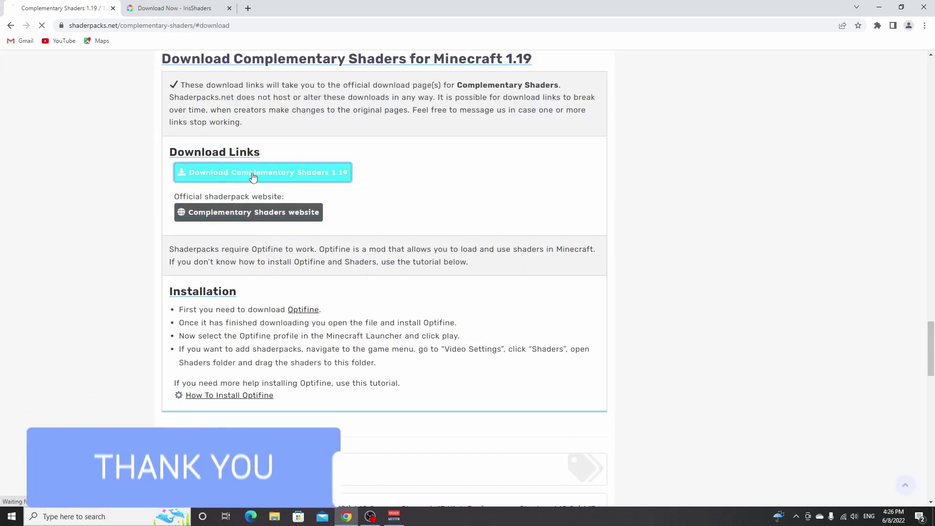
scroll(427, 204, "down", 3)
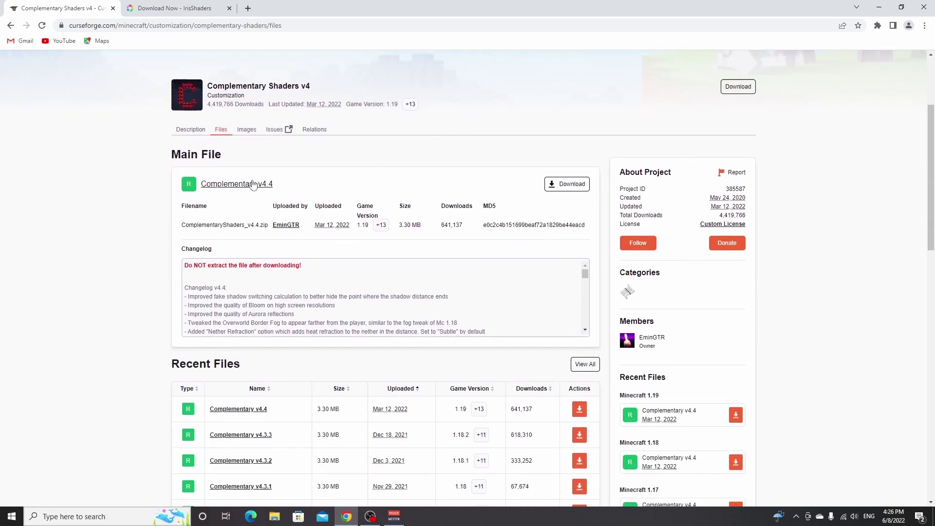
Download the Complementary v4.4 main file for game version 1.19 and place the zip on the desktop
mouse_move(375, 224)
left_click_drag(358, 225, 367, 224)
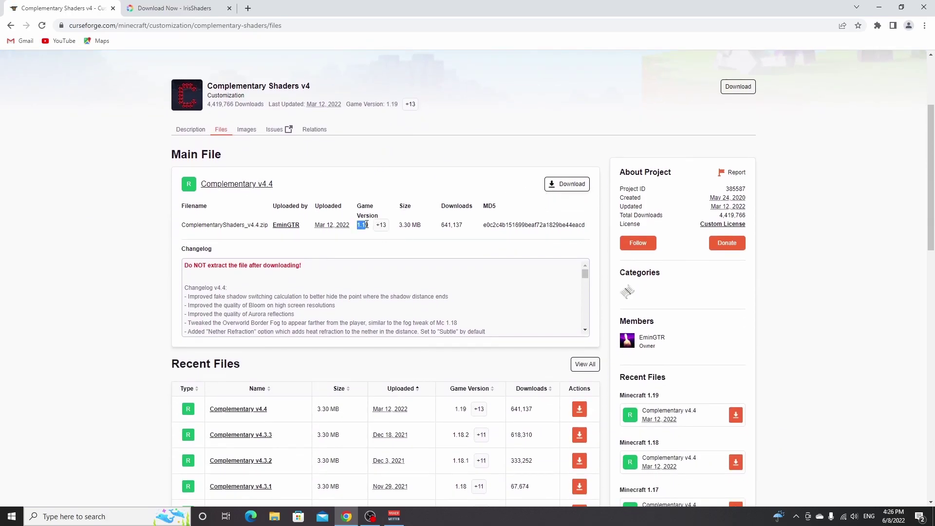
left_click(564, 189)
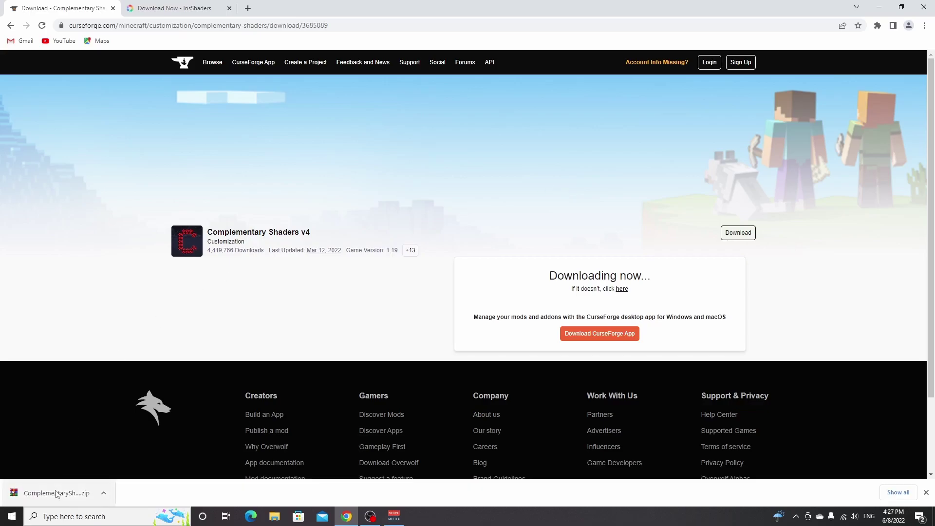
left_click_drag(54, 493, 96, 50)
key("super+d")
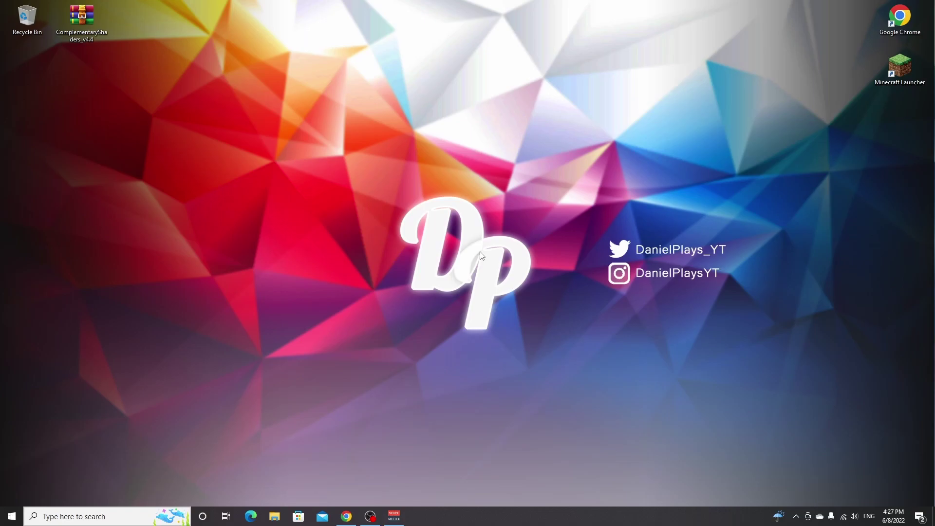
Find %appdata% through the Windows search and open the .minecraft folder inside it
left_click(136, 513)
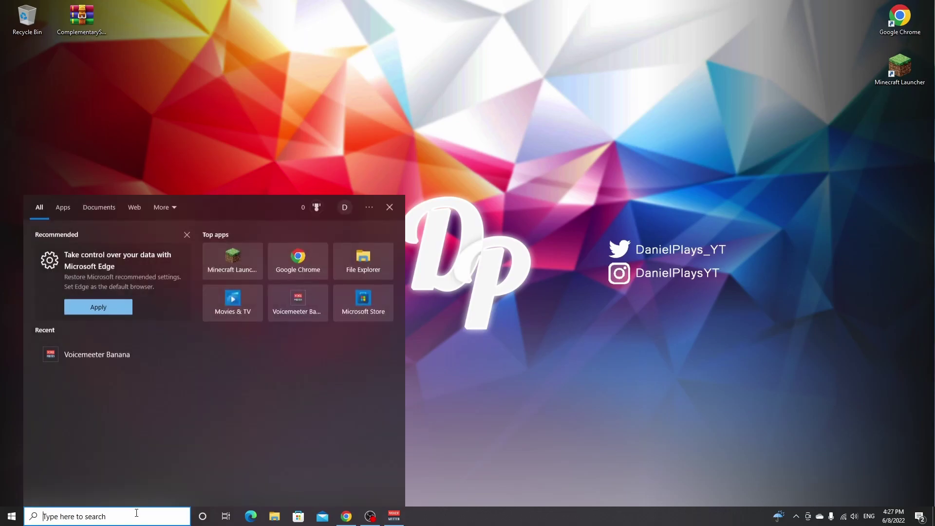
type("%appdata%")
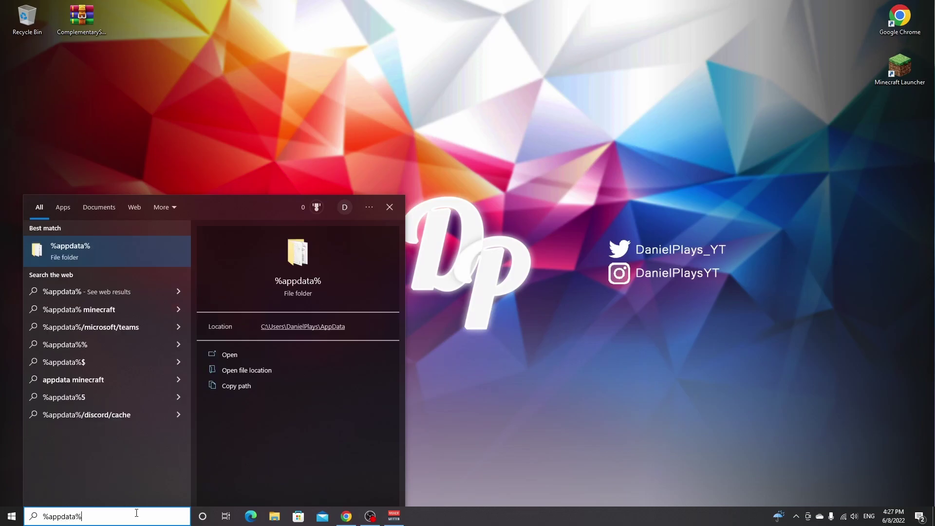
key("Return")
double_click(316, 202)
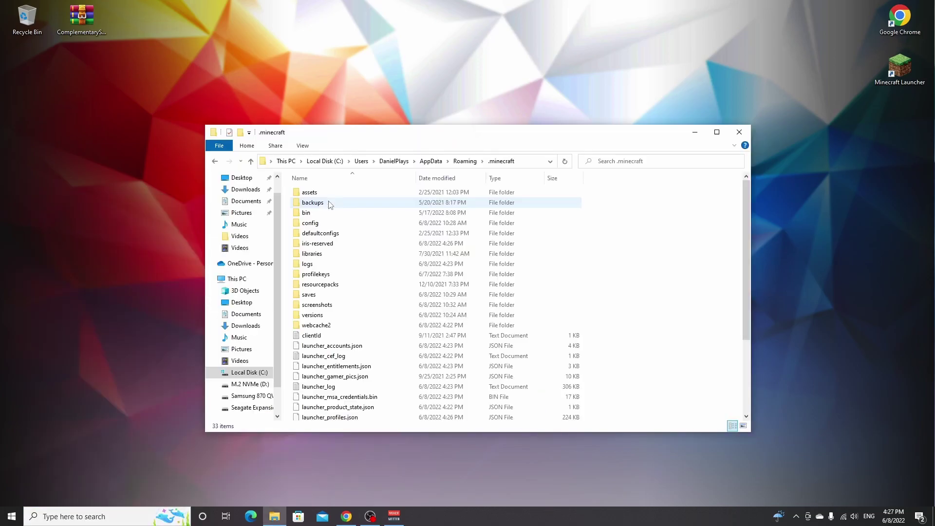
Create a new folder named shaderpacks in the .minecraft folder
right_click(618, 275)
mouse_move(658, 394)
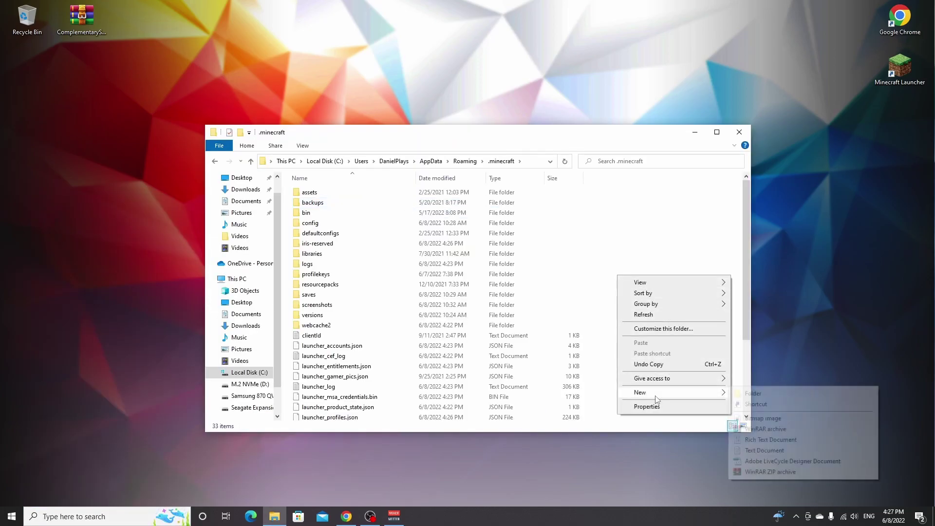
left_click(749, 395)
type("shade")
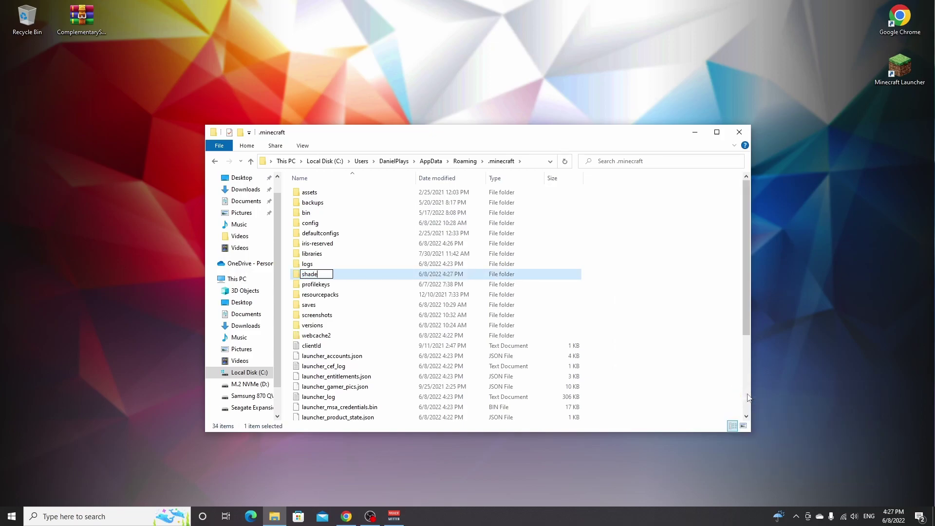
type("rpacks")
key("Return")
Move the ComplementaryShaders_v4.4 zip from the desktop into the shaderpacks folder and close the folder window
key("Return")
left_click_drag(82, 20, 336, 236)
left_click(510, 242)
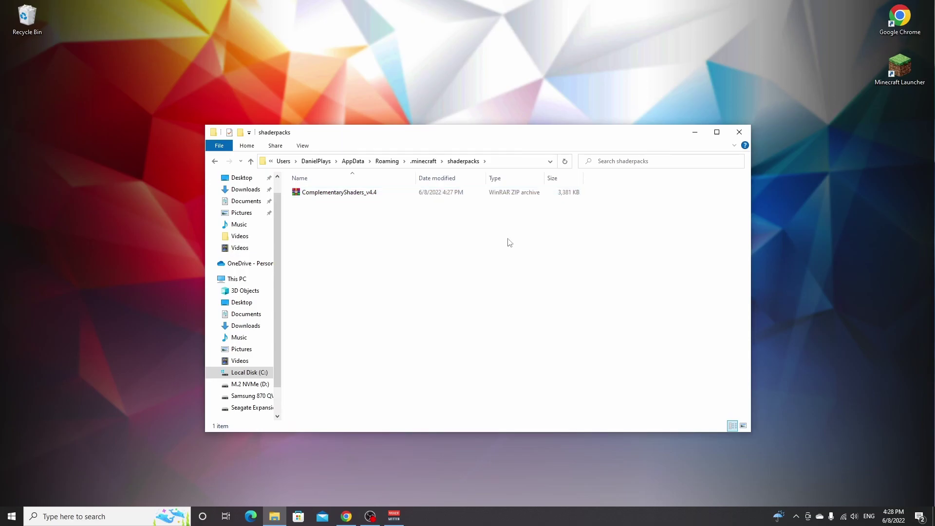
left_click(739, 132)
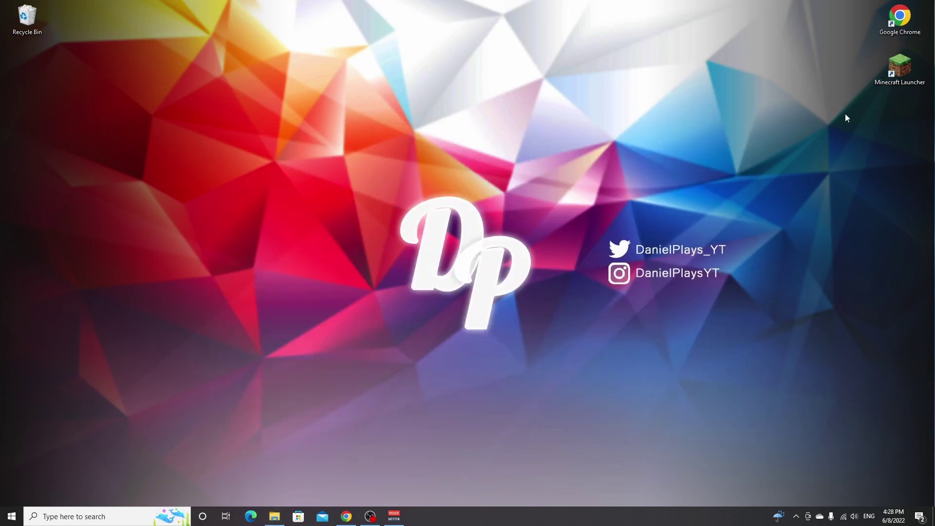
Start the Iris & Sodium for 1.19 installation from the Minecraft Launcher, accepting the modified-installation risk without further warnings
double_click(901, 76)
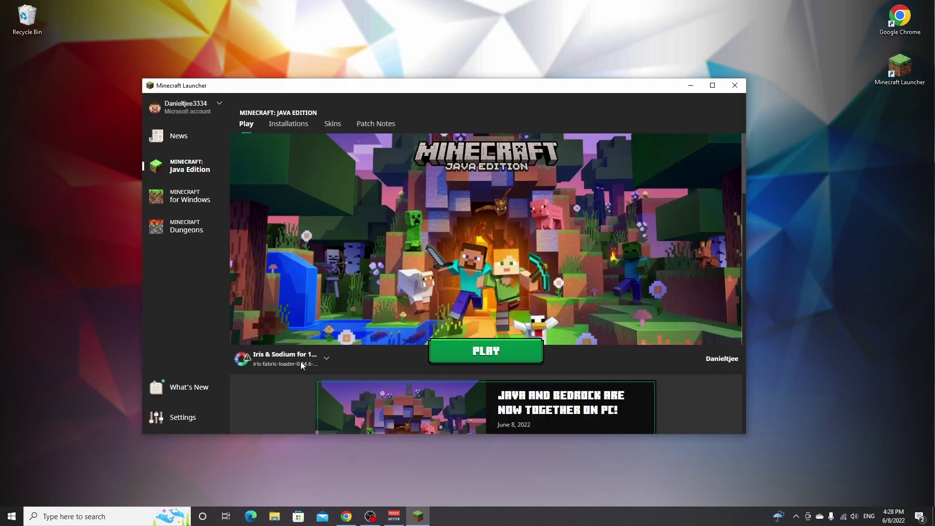
left_click(301, 360)
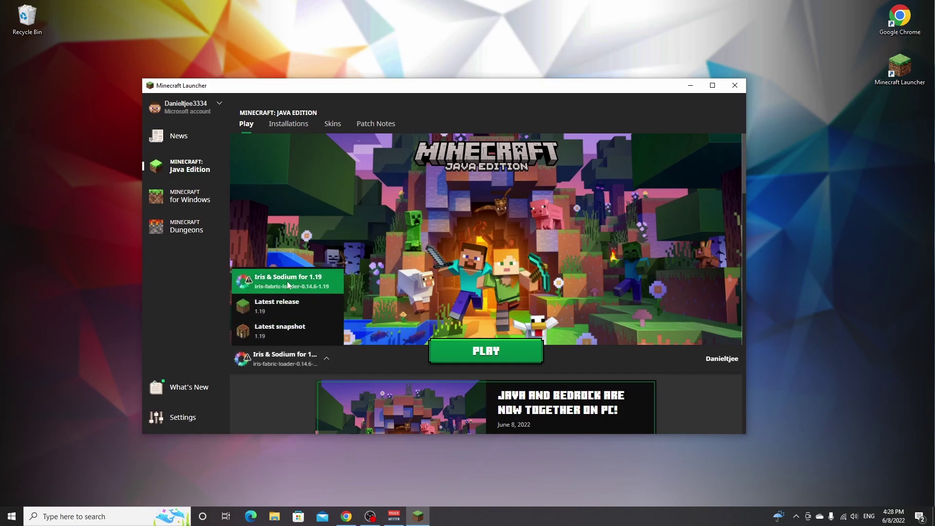
left_click(487, 347)
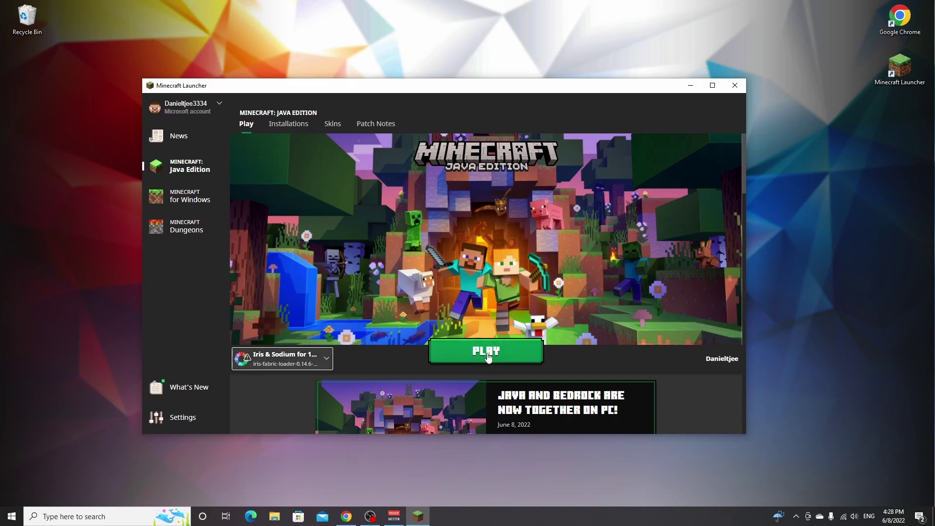
key("Tab")
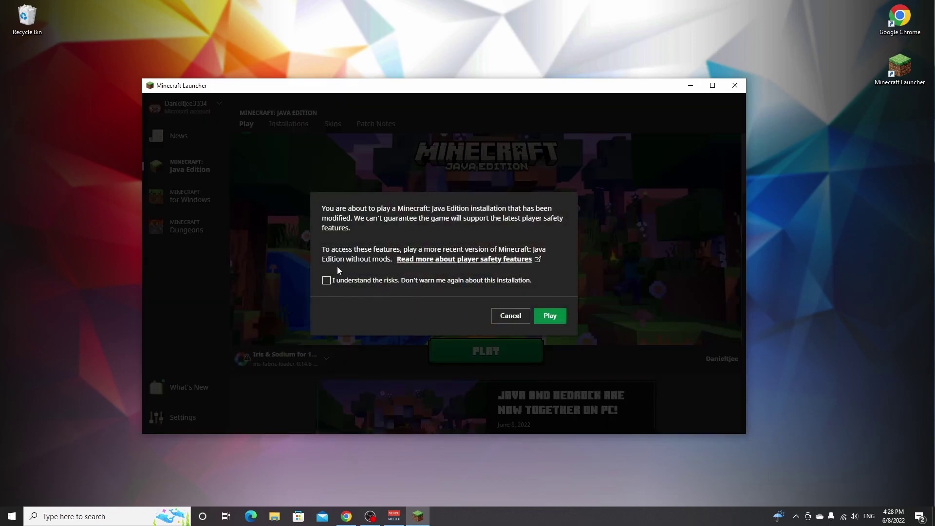
left_click(327, 281)
left_click(552, 318)
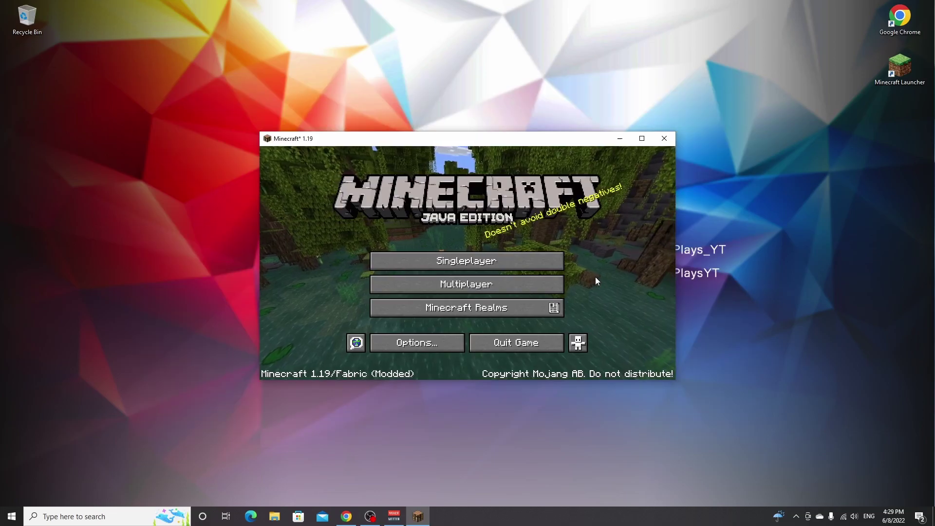
Go to the shader pack selection in the game's video settings and check the contents of the shader pack folder
left_click(421, 346)
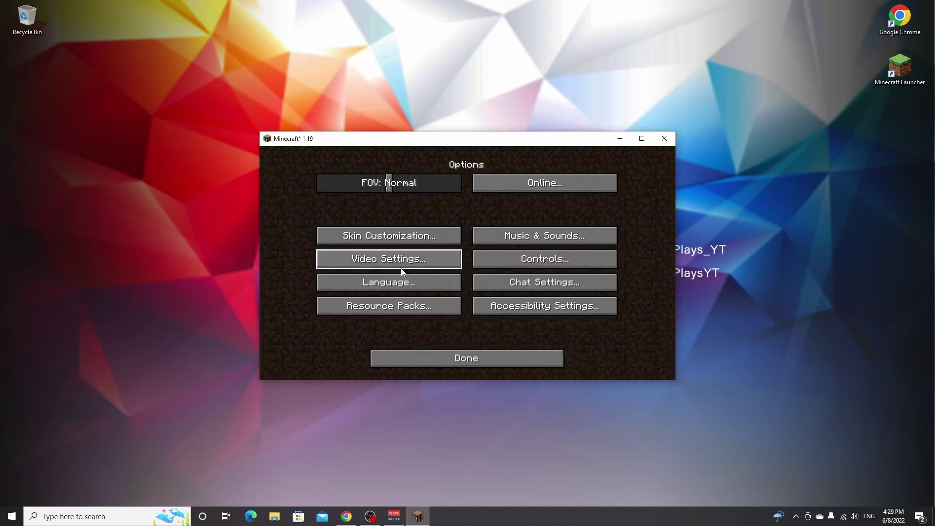
left_click(400, 267)
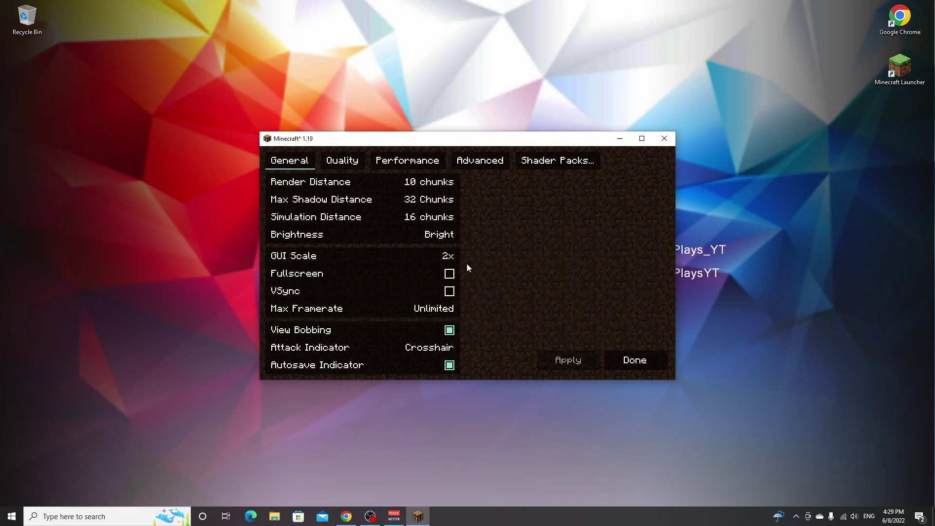
left_click(557, 161)
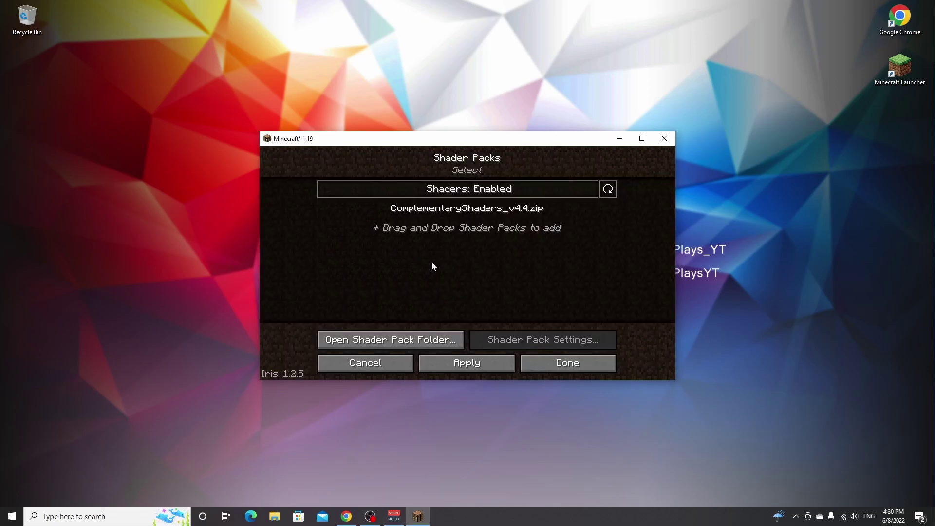
left_click(394, 343)
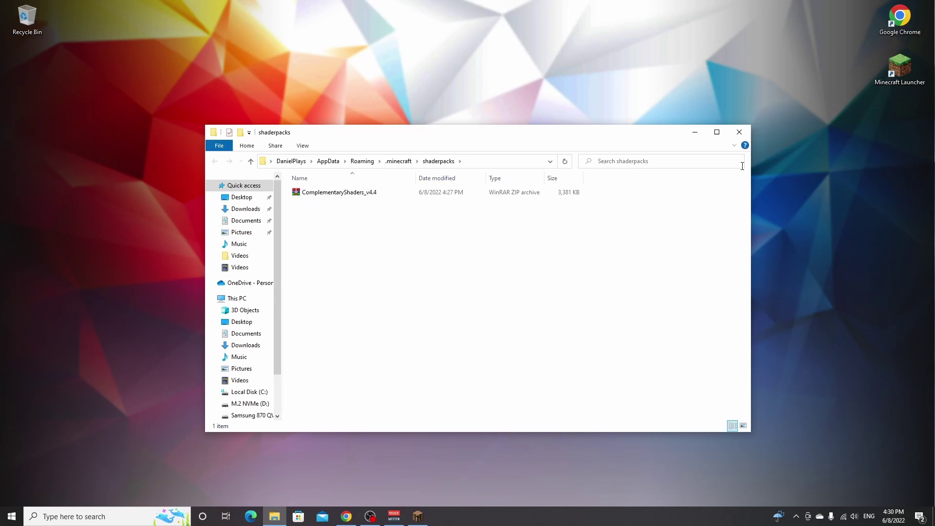
left_click(740, 132)
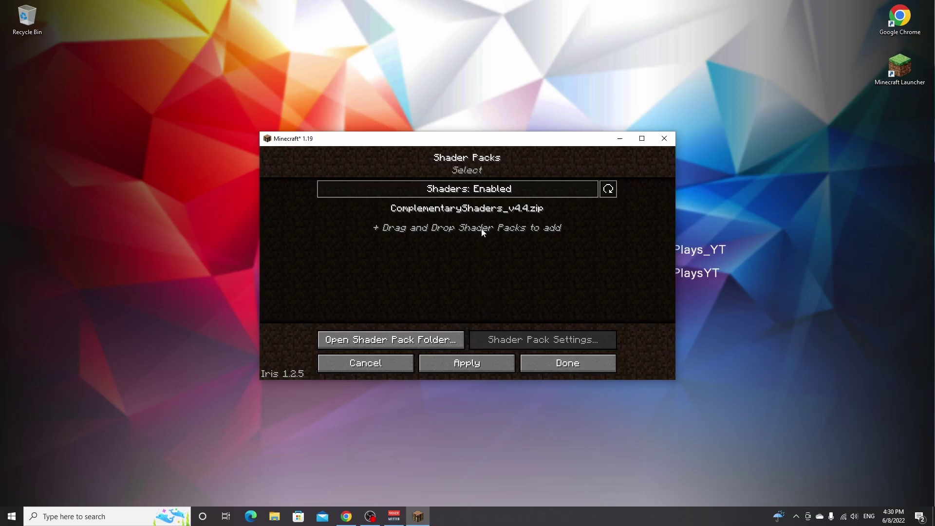
Activate ComplementaryShaders_v4.4.zip as the shader pack and return to the game's title screen
left_click(480, 208)
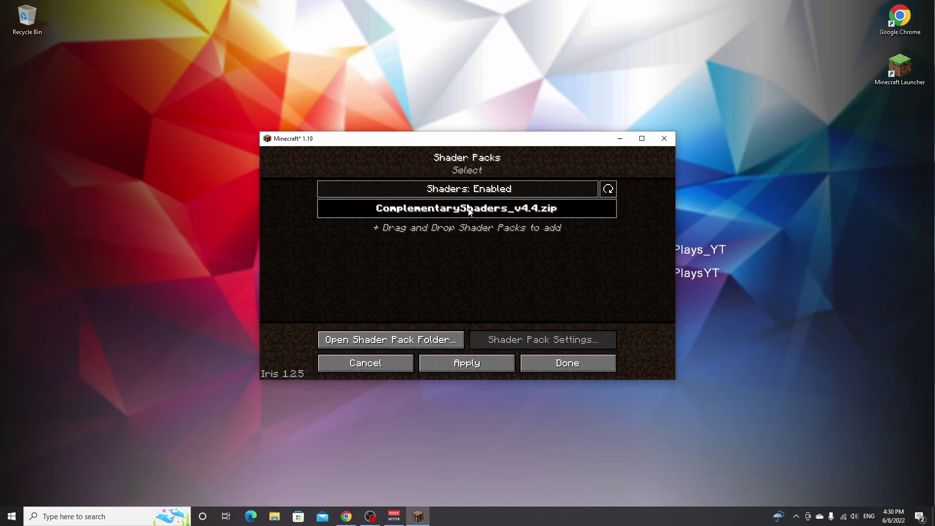
left_click(566, 362)
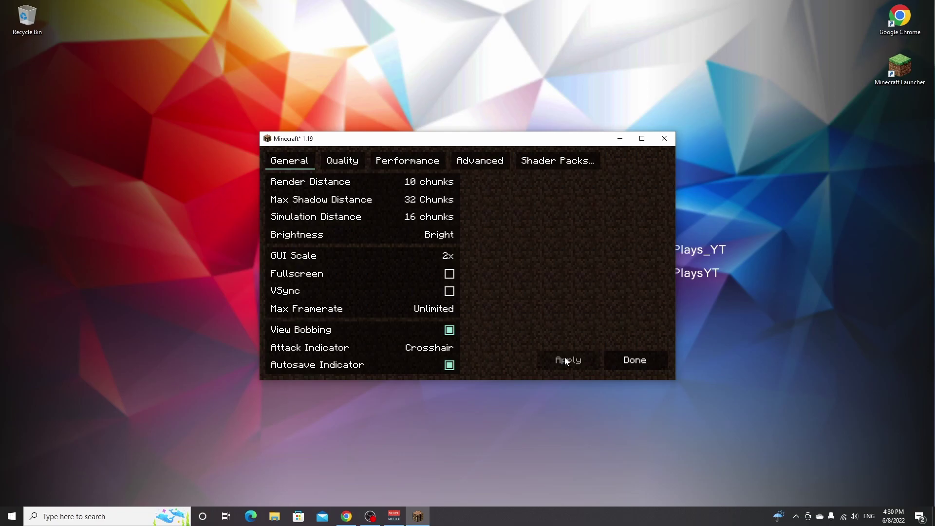
left_click(620, 362)
left_click(502, 359)
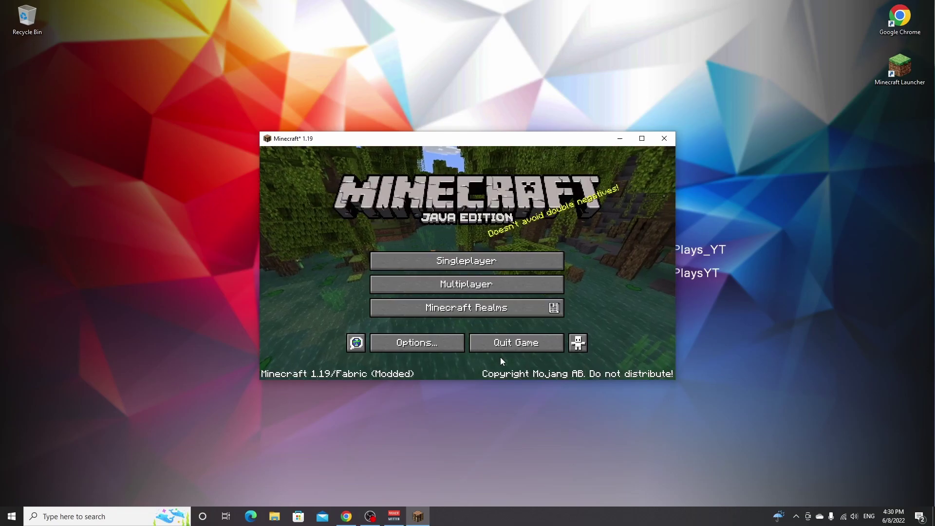